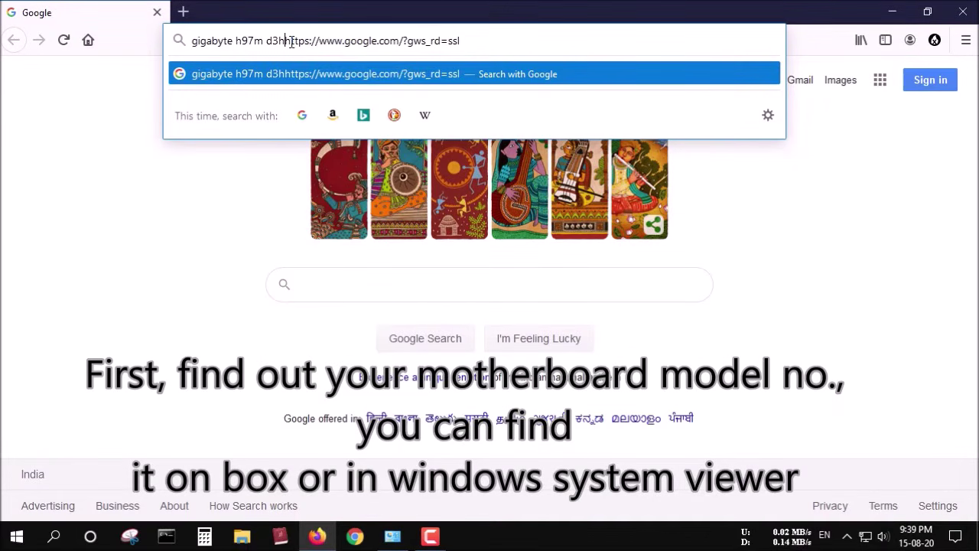
Step: Search Google for "gigabyte h97m d3h" and open the GIGABYTE Global page for the GA-H97M-D3H (rev. 1.1) motherboard
drag(291, 41, 463, 40)
click(481, 296)
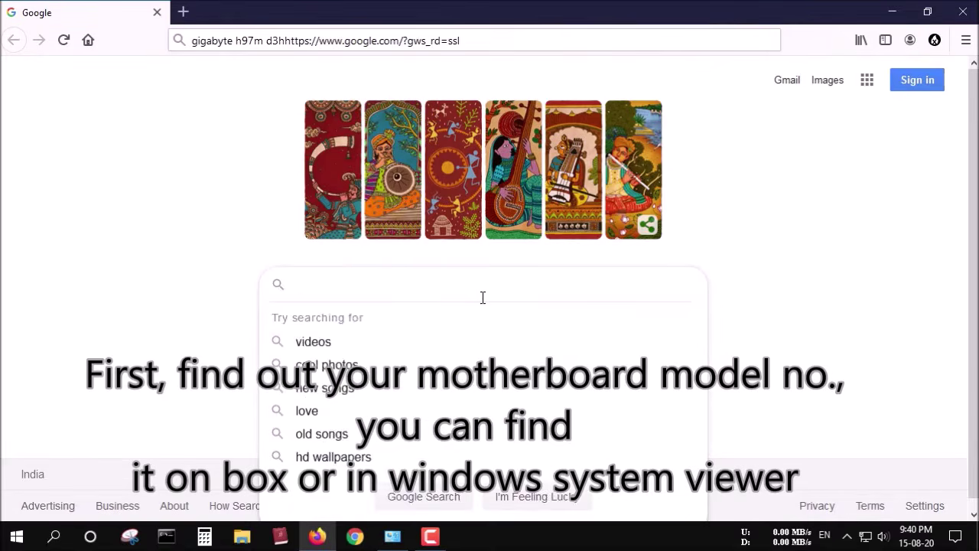
text(gigabyte h97m d3h)
key(Return)
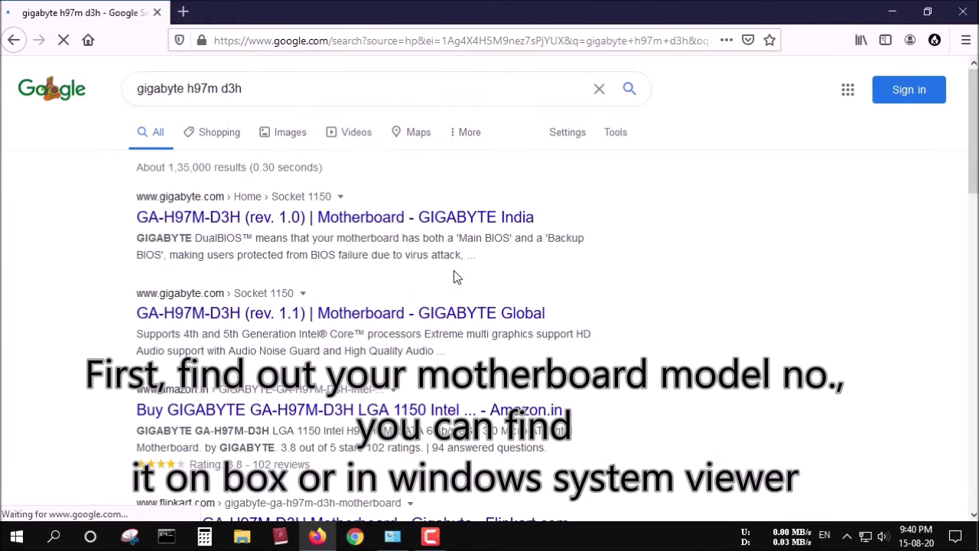
click(246, 315)
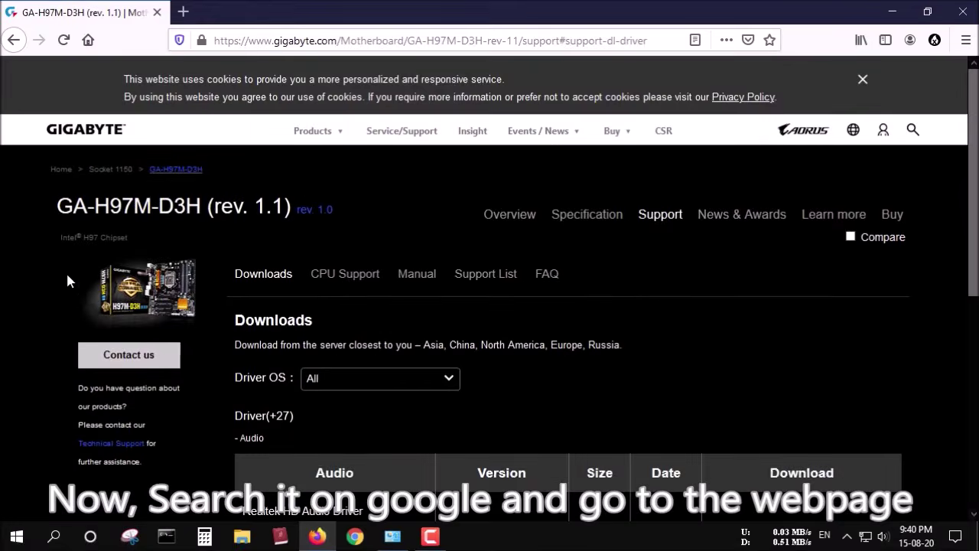
Step: Check the motherboard model and revision in the product page heading
drag(58, 207, 348, 209)
click(277, 205)
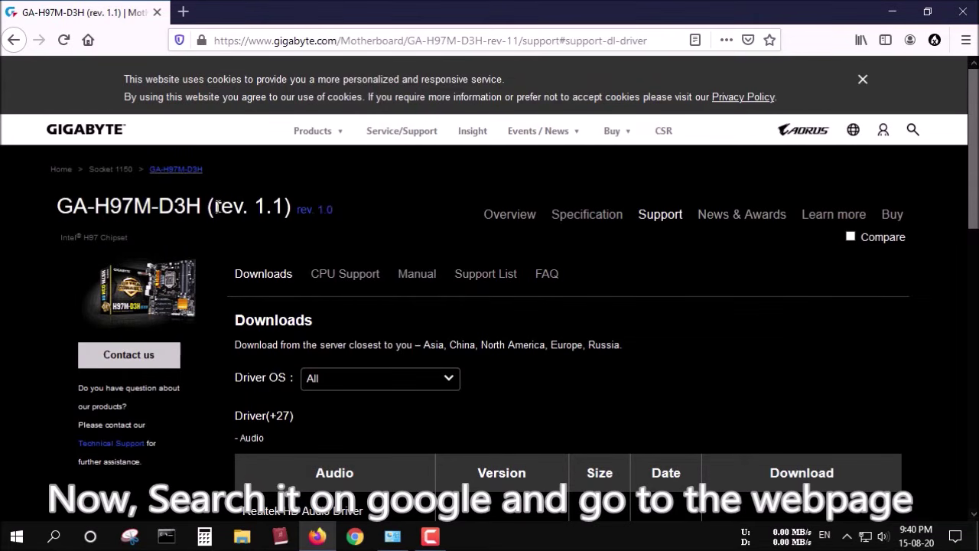
drag(215, 206, 284, 206)
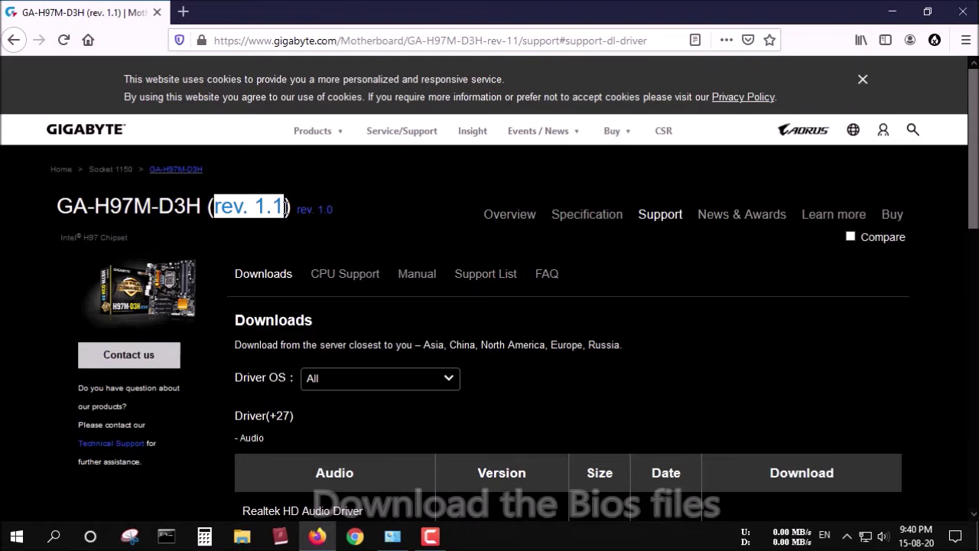
click(257, 208)
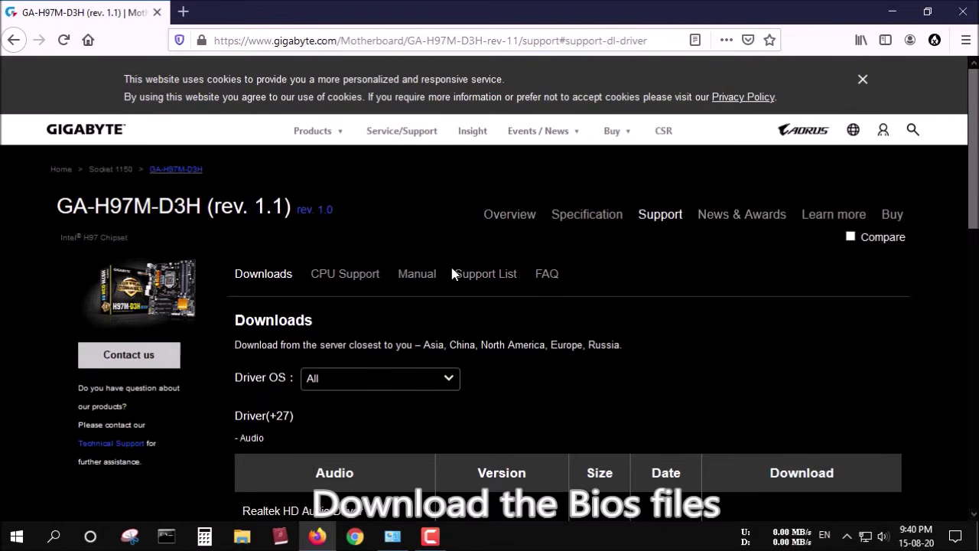
Step: Show the BIOS downloads in the motherboard's support section
click(654, 216)
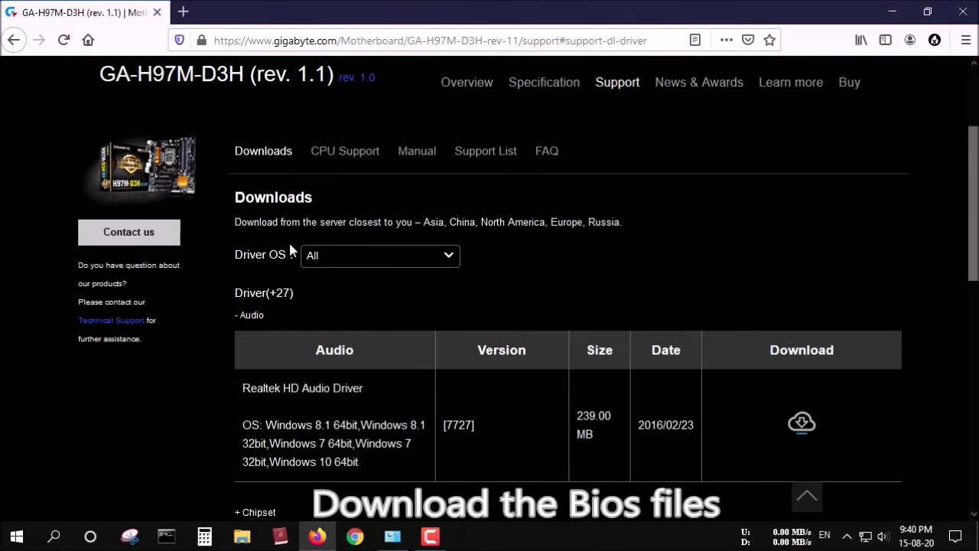
scroll(288, 241, down, 6)
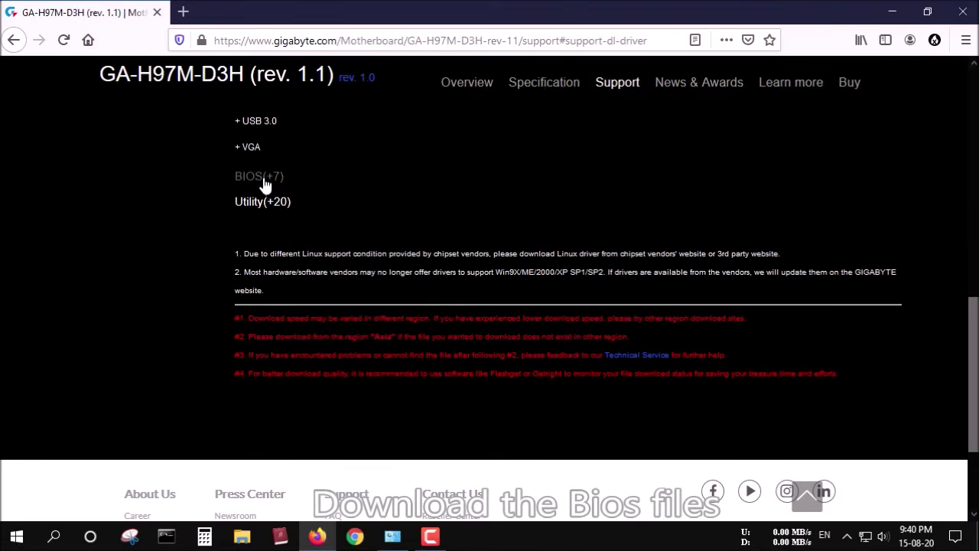
click(263, 178)
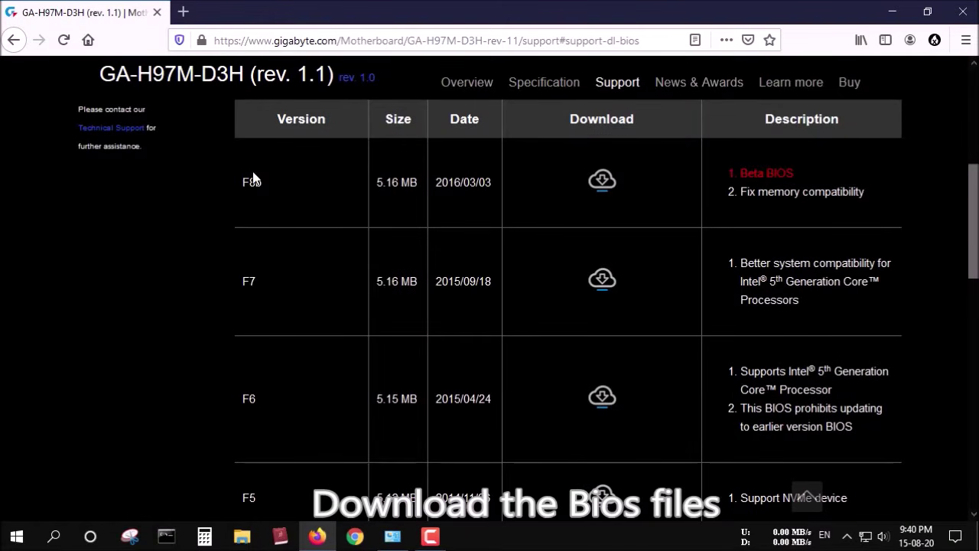
Step: Examine the BIOS list's versions, dates and descriptions to identify the latest update
double_click(294, 119)
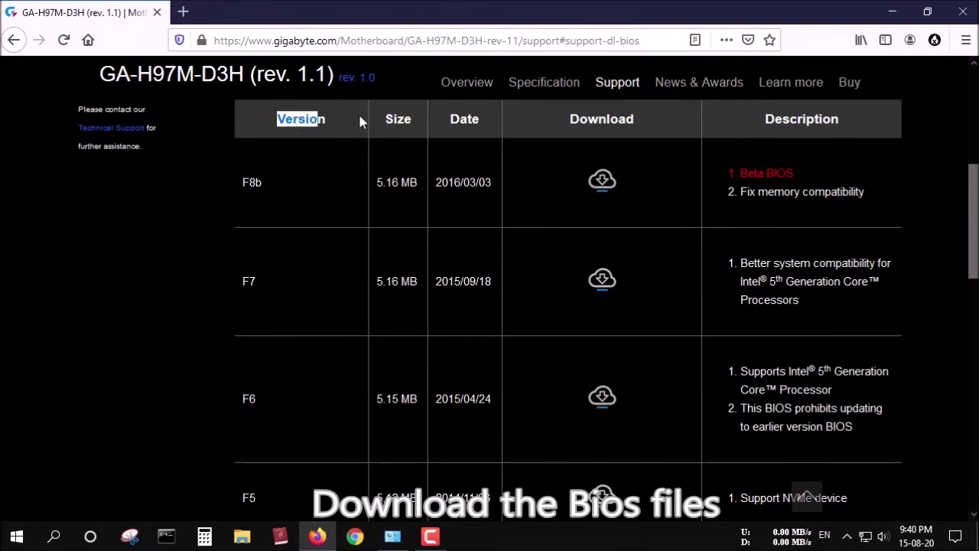
click(438, 180)
double_click(467, 181)
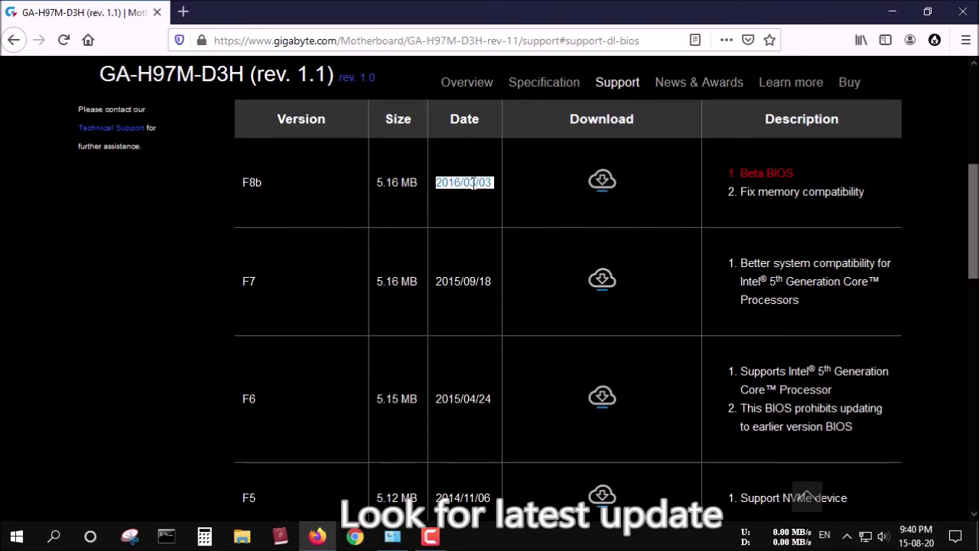
drag(436, 182, 456, 180)
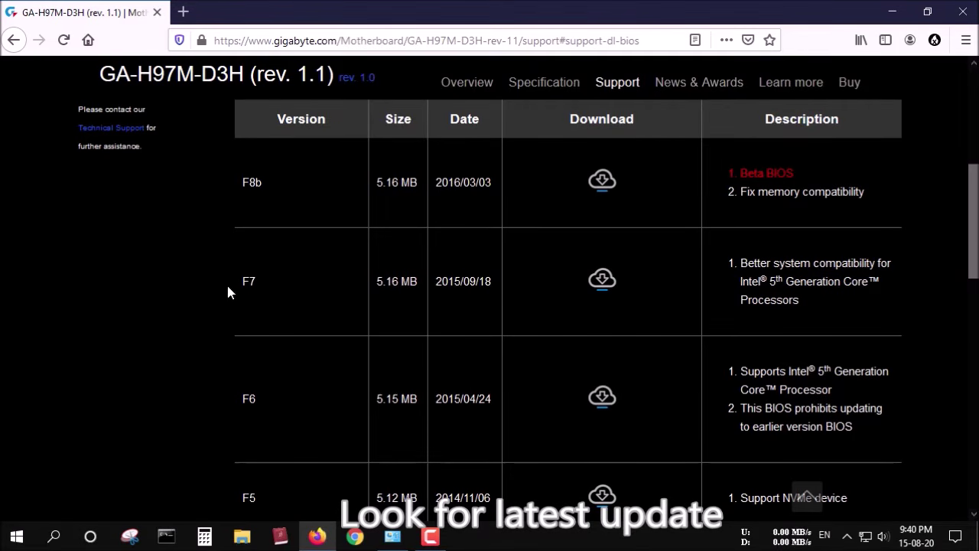
drag(249, 398, 319, 414)
double_click(290, 116)
click(330, 111)
drag(739, 173, 891, 193)
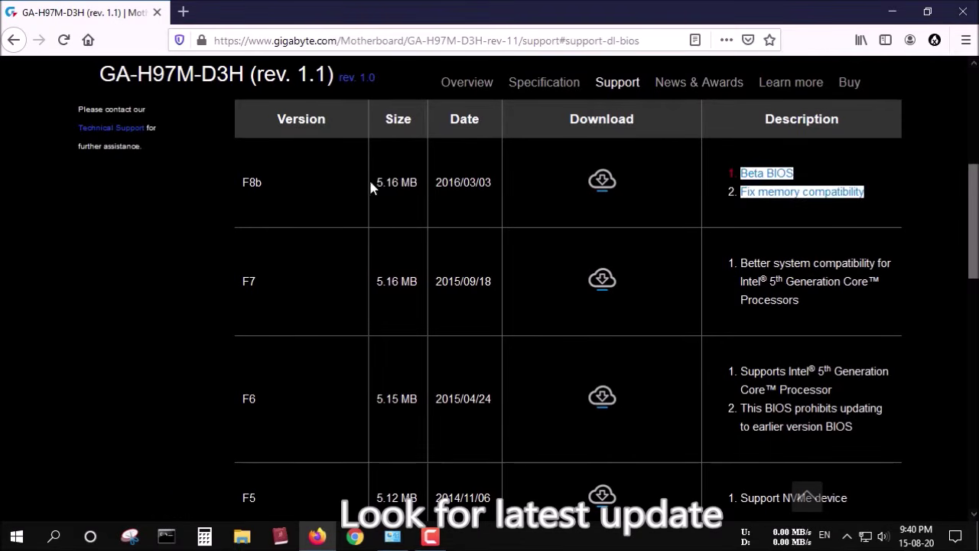
drag(382, 178, 544, 183)
click(566, 188)
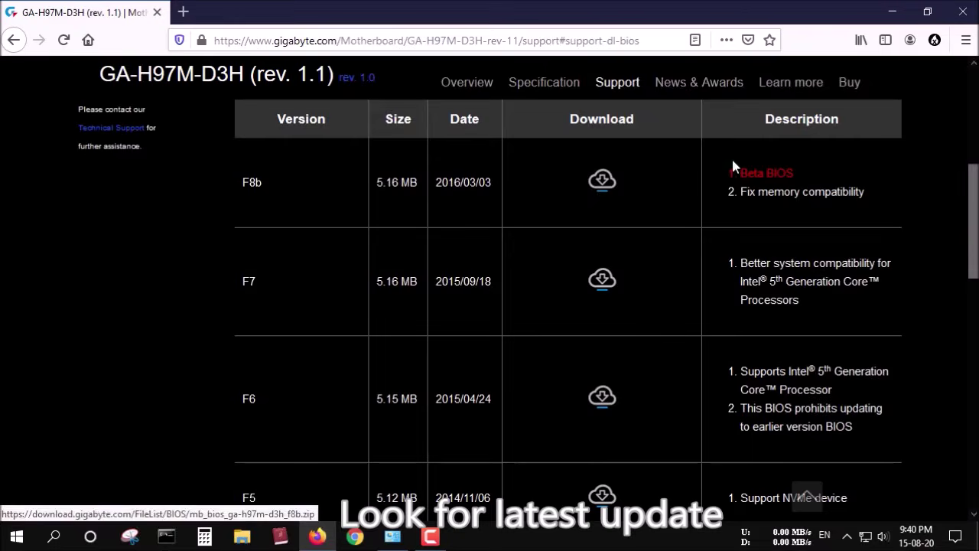
Step: Switch to the desktop, refresh it, and open the gigabit_h97m_d3h_bios folder inside the Updates folder
click(893, 10)
right_click(446, 143)
click(544, 182)
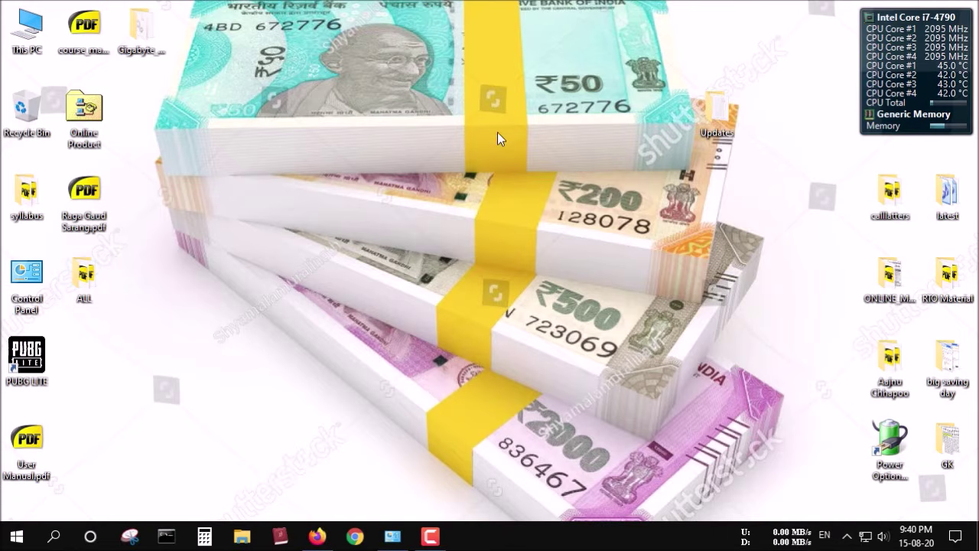
right_click(444, 172)
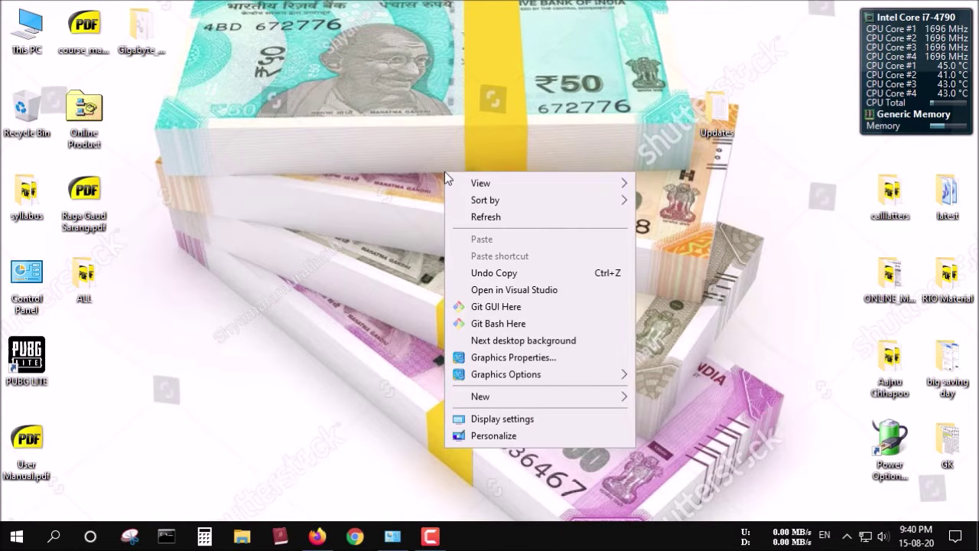
click(490, 219)
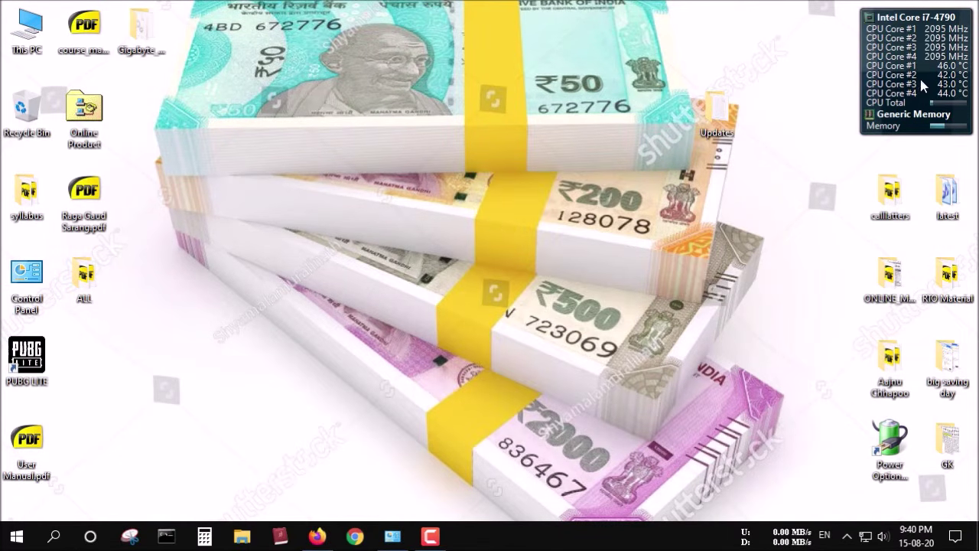
double_click(712, 115)
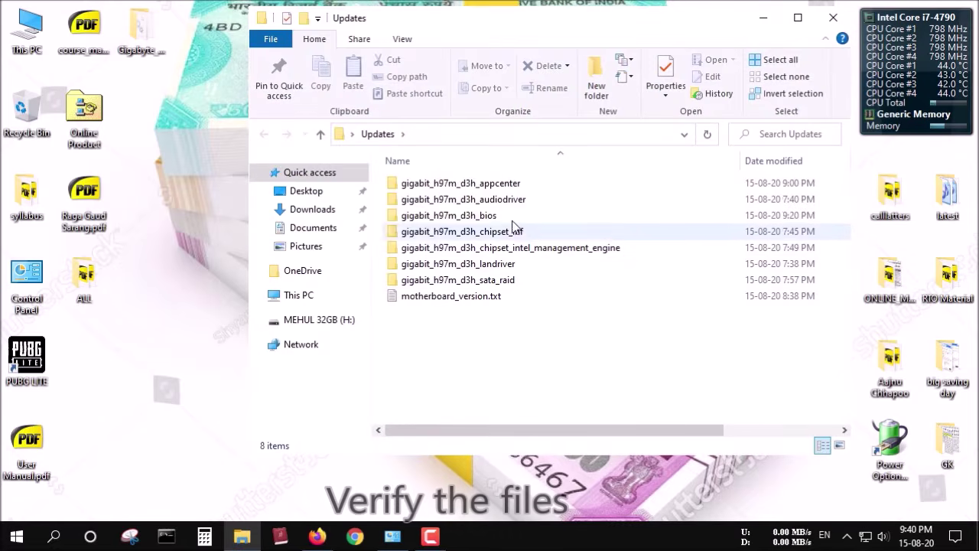
double_click(511, 217)
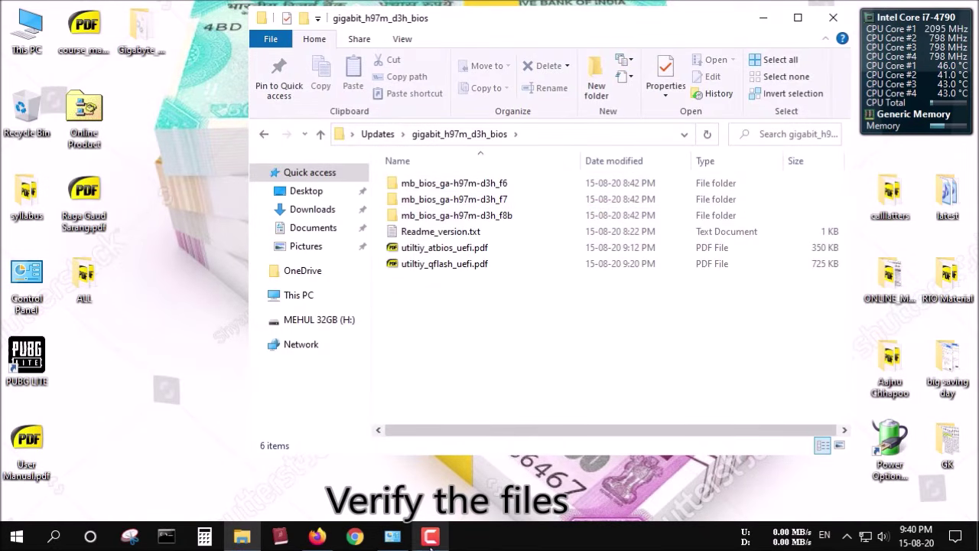
Step: Compare the F8b entry on the Gigabyte page in Firefox with the downloaded BIOS folders in File Explorer
click(321, 538)
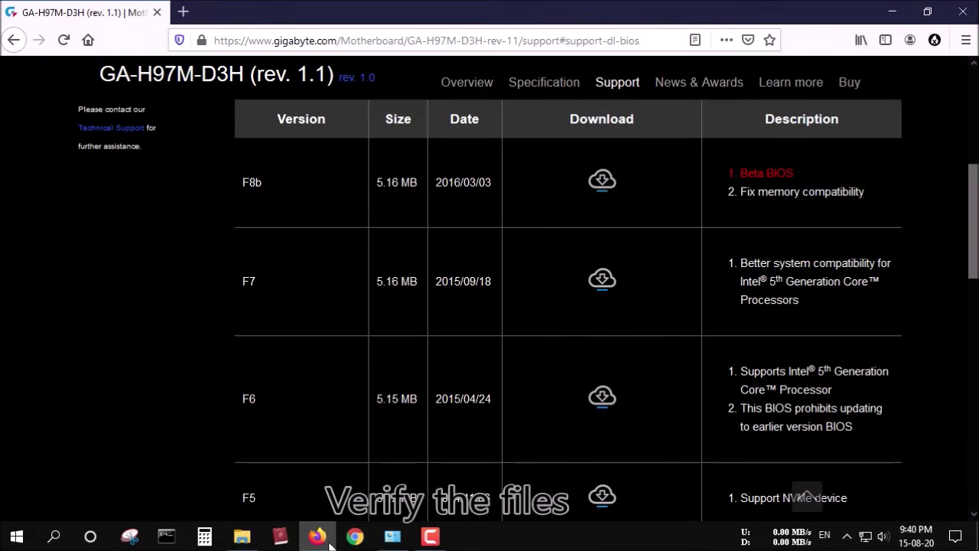
drag(242, 188, 516, 181)
click(488, 198)
click(893, 12)
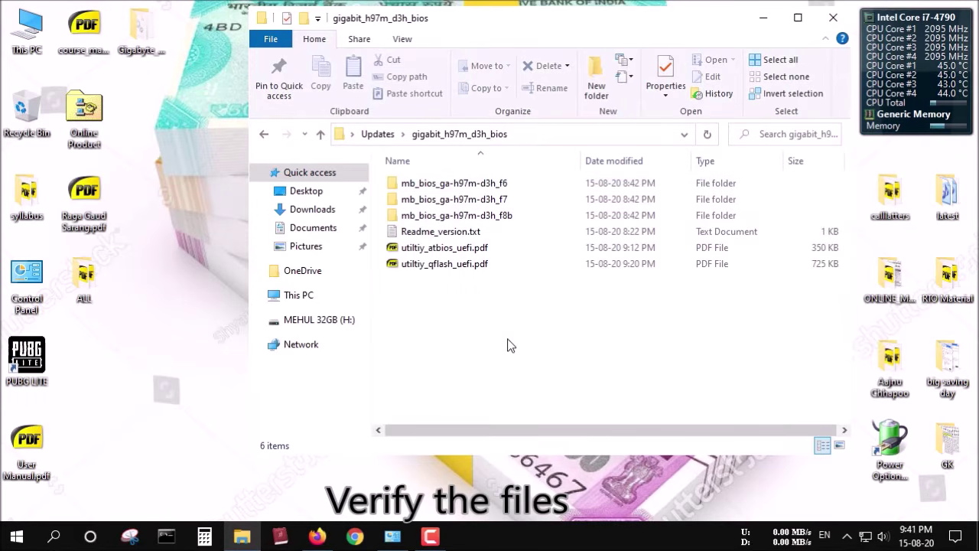
click(323, 540)
click(323, 540)
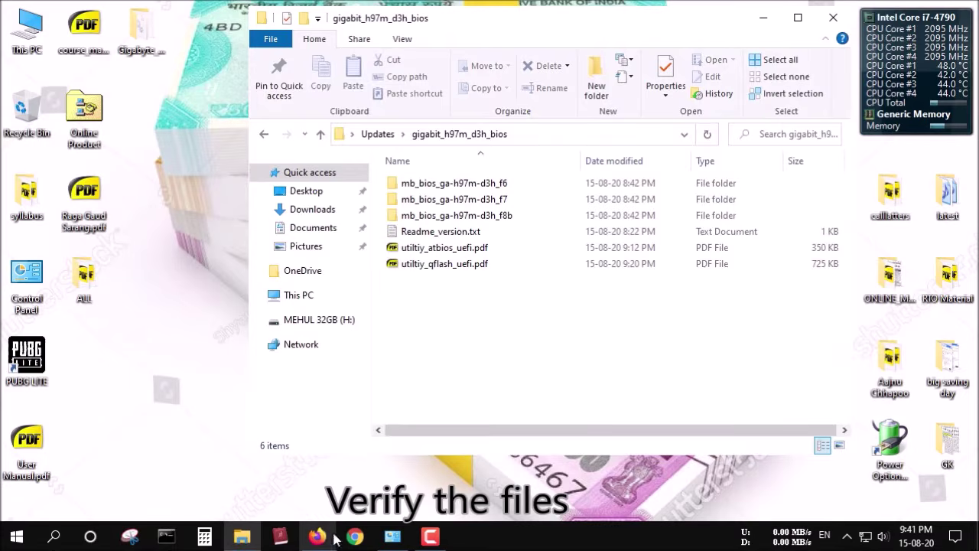
Step: Open the mb_bios_ga-h97m-d3h_f8b folder and verify its BIOS files, including H97MD3H.F8b
double_click(507, 215)
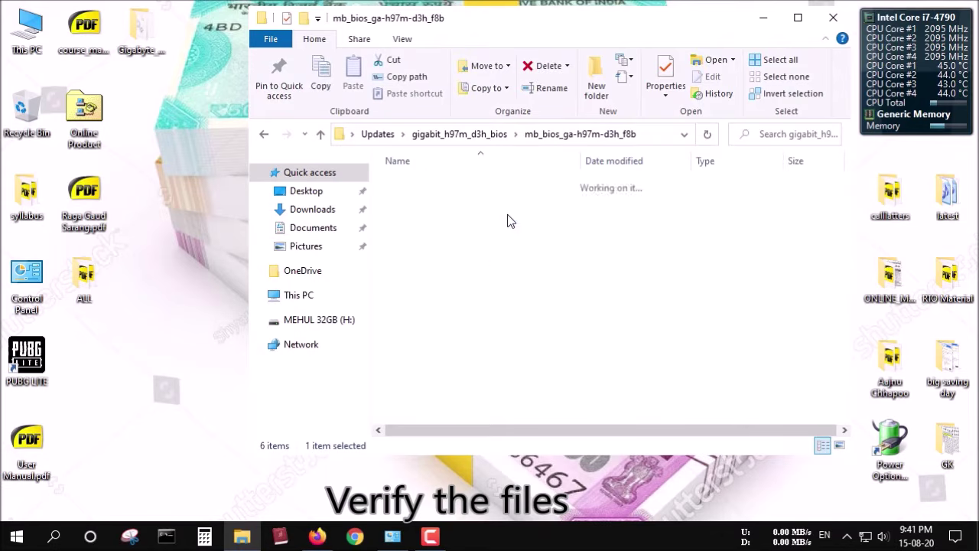
drag(510, 269, 474, 182)
click(477, 302)
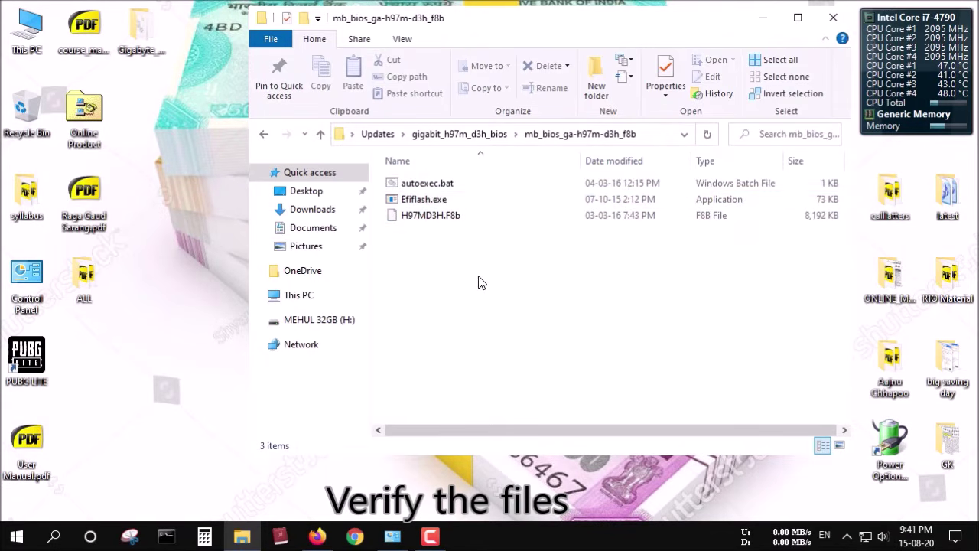
right_click(478, 275)
click(528, 68)
click(480, 215)
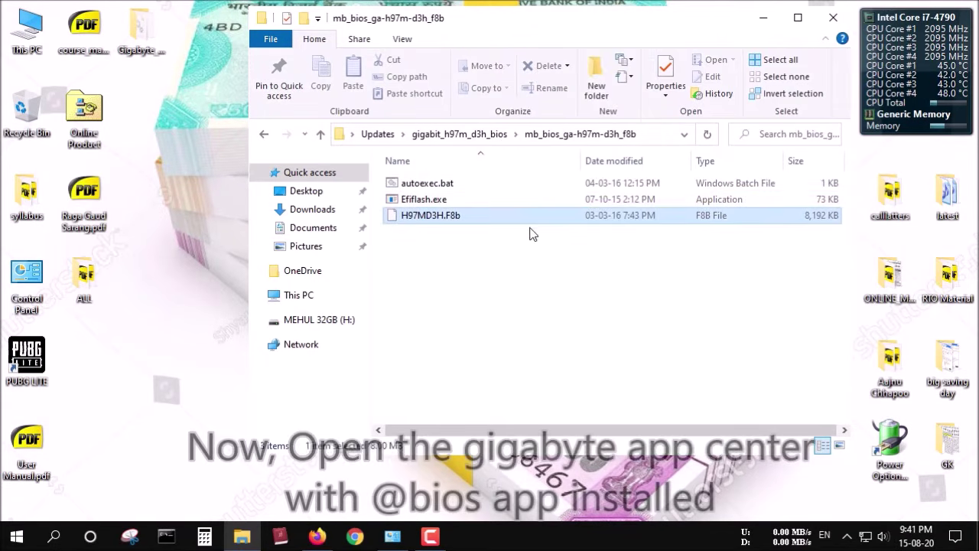
Step: Clear the file selection and launch GIGABYTE APP Center
click(519, 279)
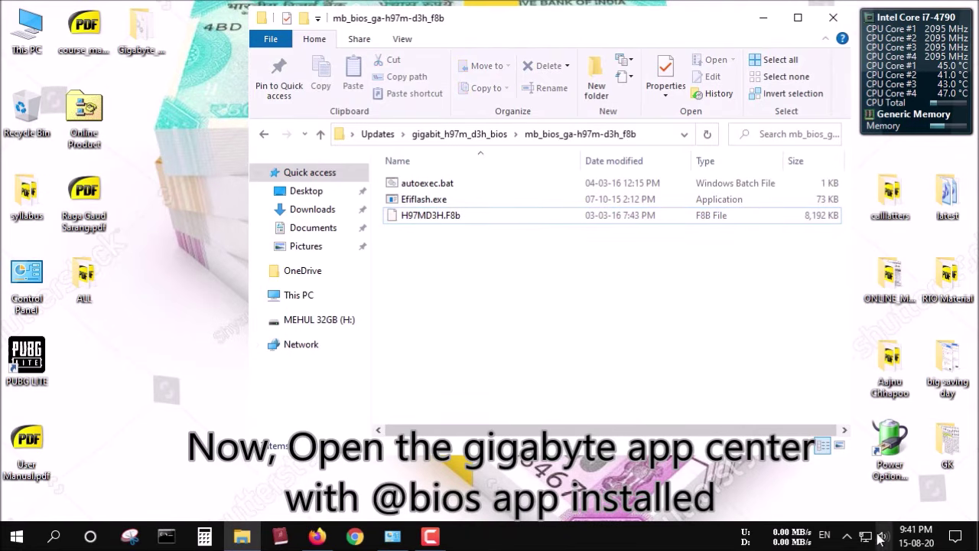
click(847, 537)
click(877, 505)
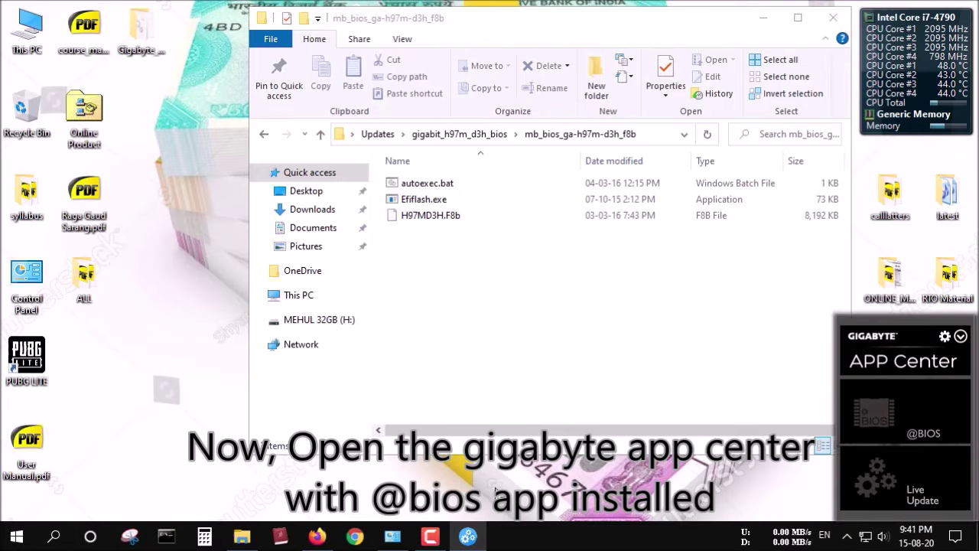
Step: Return to the Gigabyte support page in Firefox and show the Utility downloads
click(318, 537)
scroll(282, 335, down, 3)
scroll(280, 334, down, 6)
scroll(302, 336, up, 2)
click(260, 174)
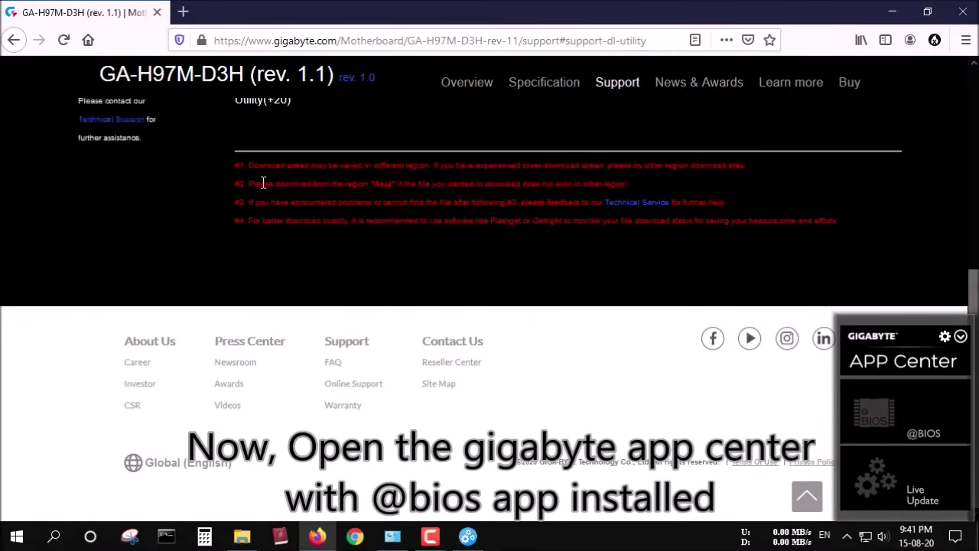
scroll(290, 195, up, 3)
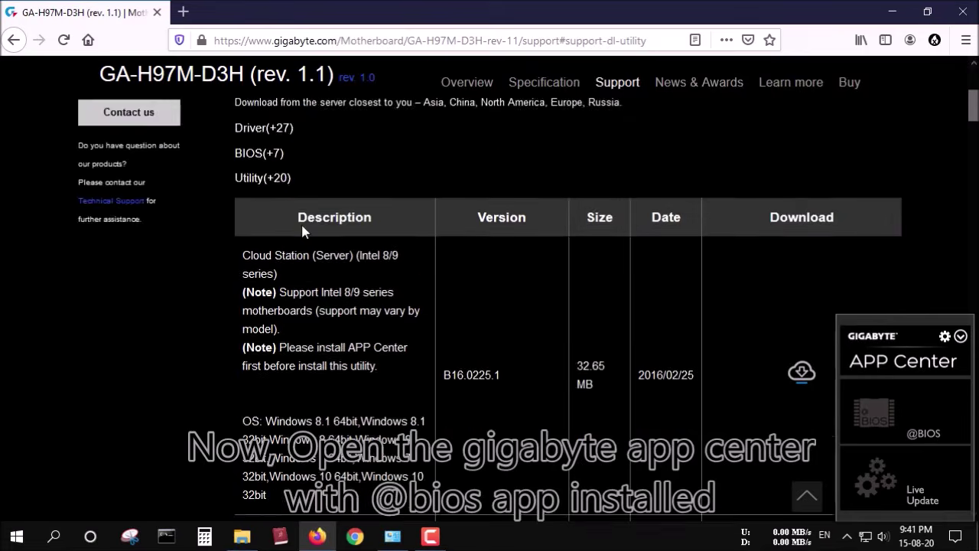
Step: Find the APP Center (Intel 8/9 series) entry among the utilities and review its description, version, size and date
drag(238, 262, 323, 260)
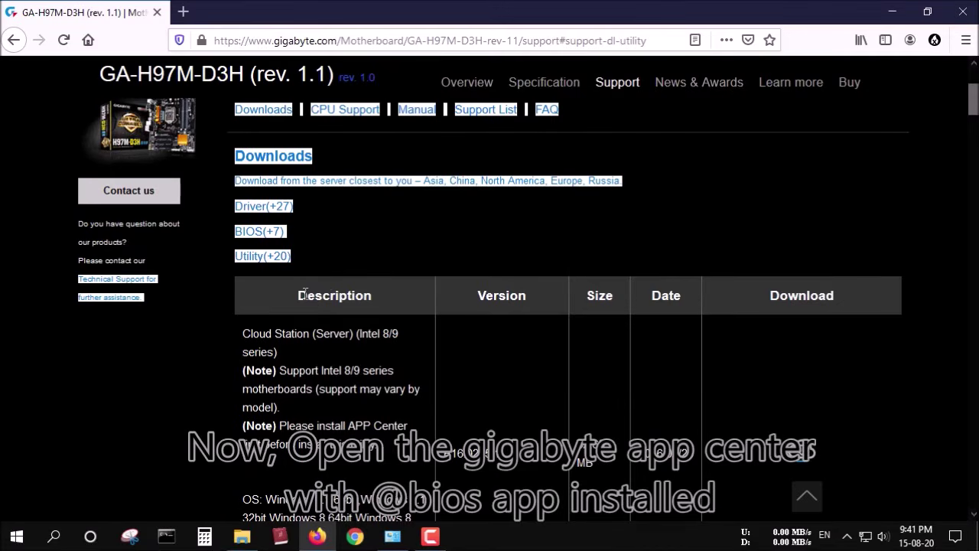
click(322, 266)
scroll(380, 316, down, 8)
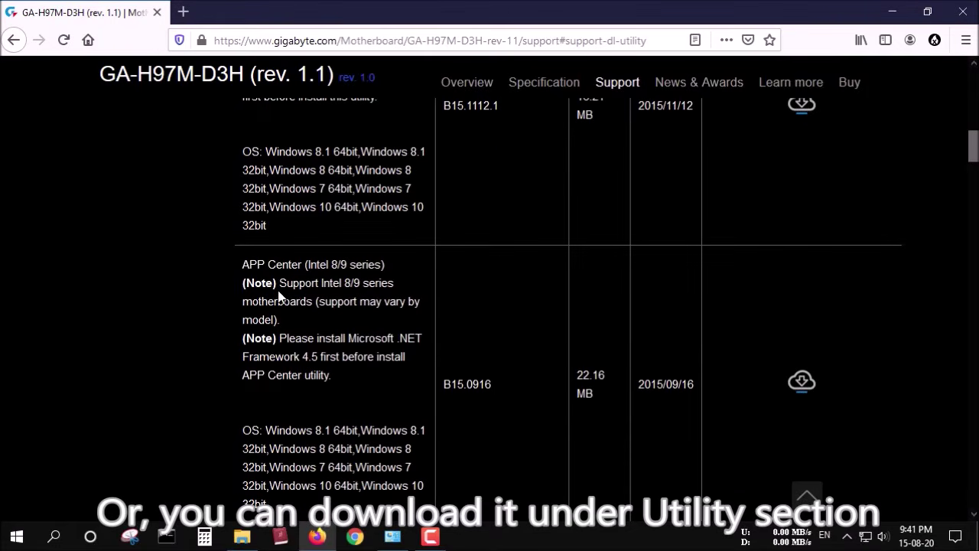
drag(241, 266, 392, 266)
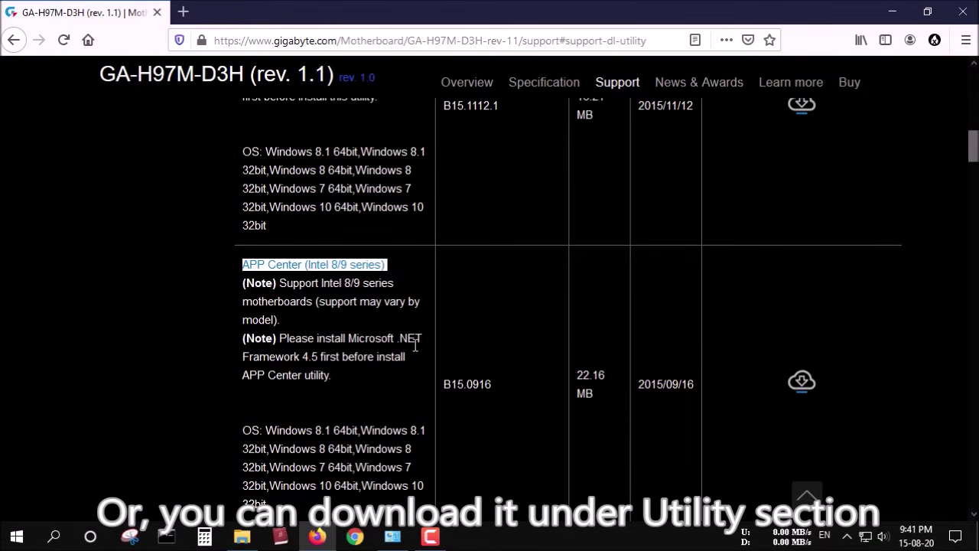
drag(445, 384, 696, 384)
click(651, 384)
click(464, 332)
drag(246, 269, 394, 283)
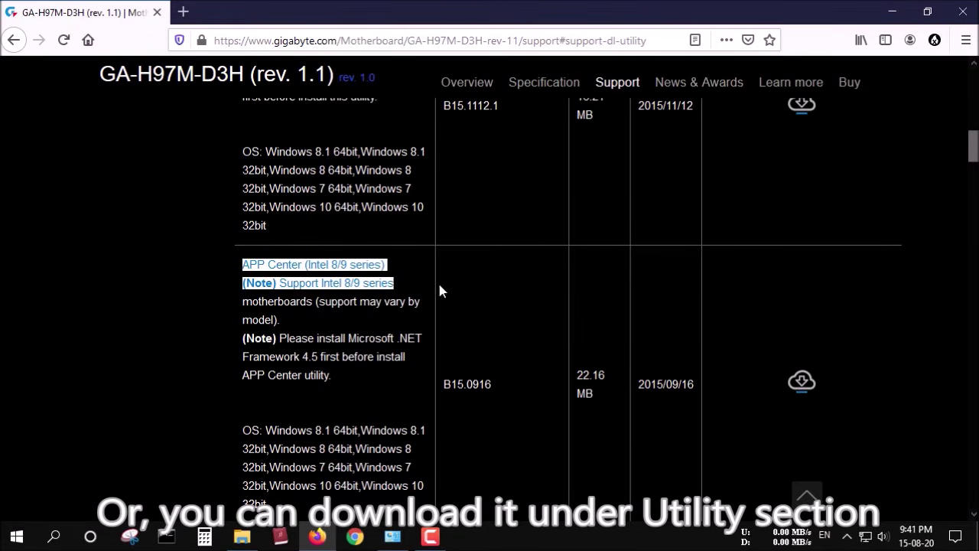
Step: Reopen GIGABYTE APP Center over the support page and check the APP Center entry's installation note
click(847, 535)
click(878, 506)
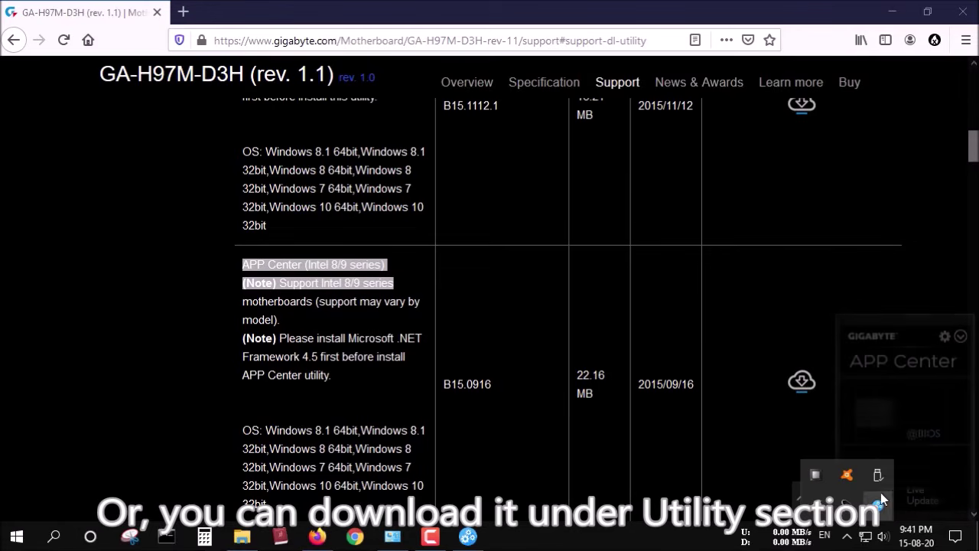
click(266, 350)
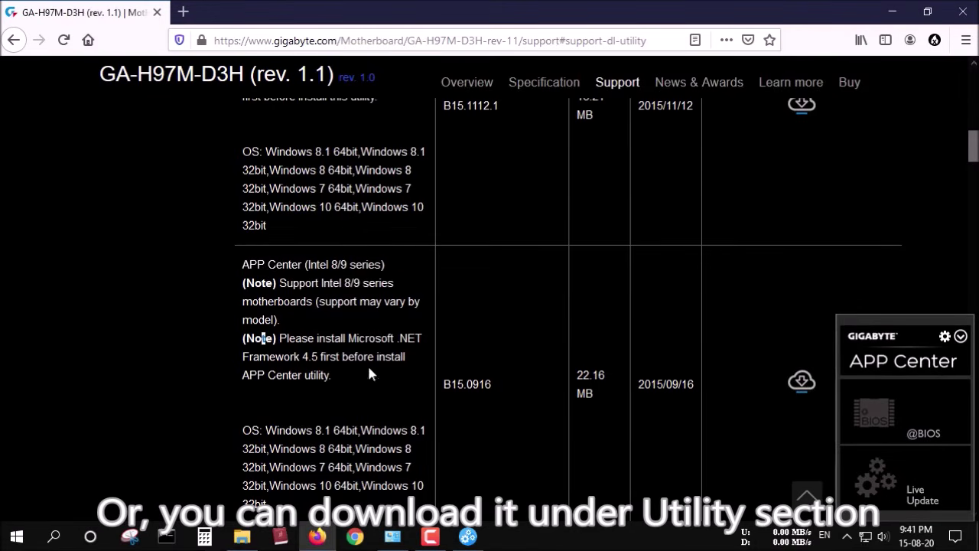
scroll(306, 345, down, 5)
drag(243, 152, 417, 158)
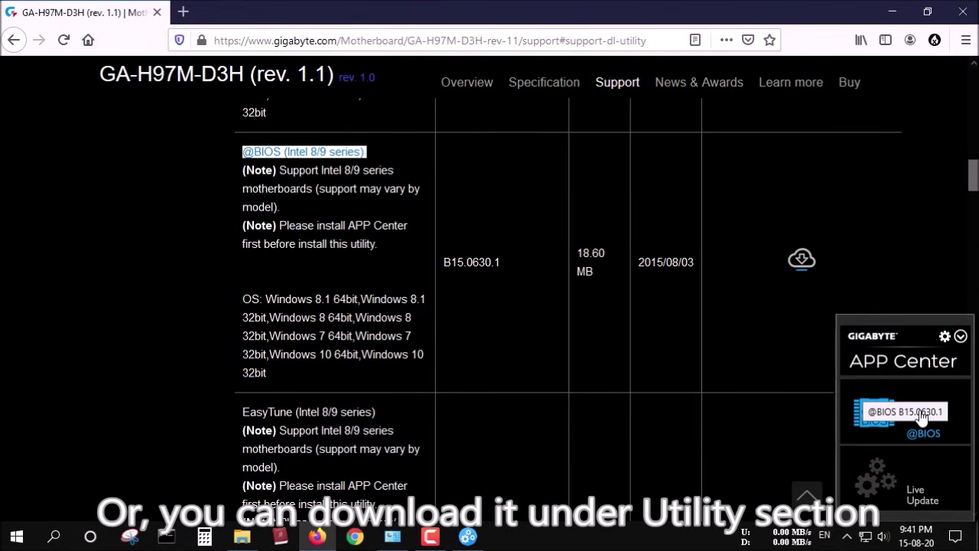
triple_click(641, 262)
click(400, 242)
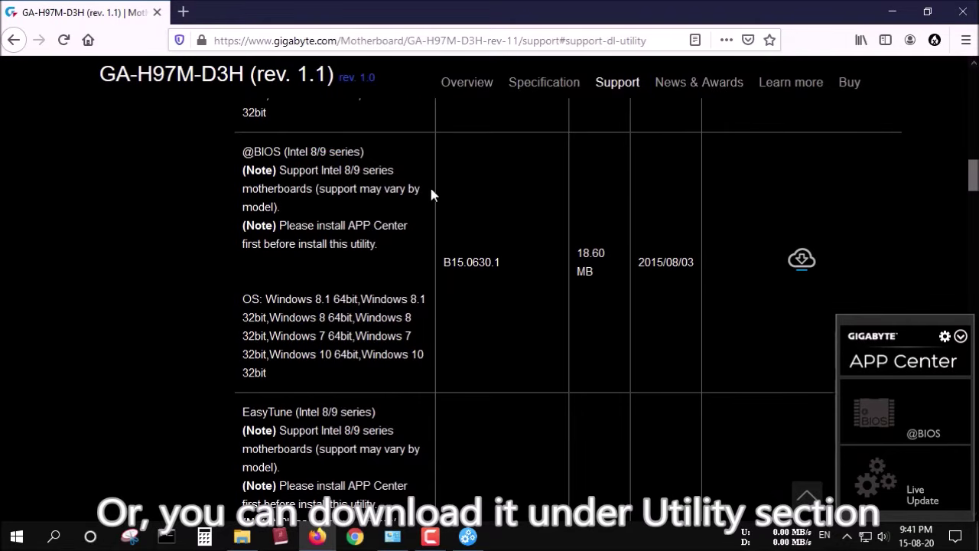
scroll(516, 139, up, 2)
click(891, 10)
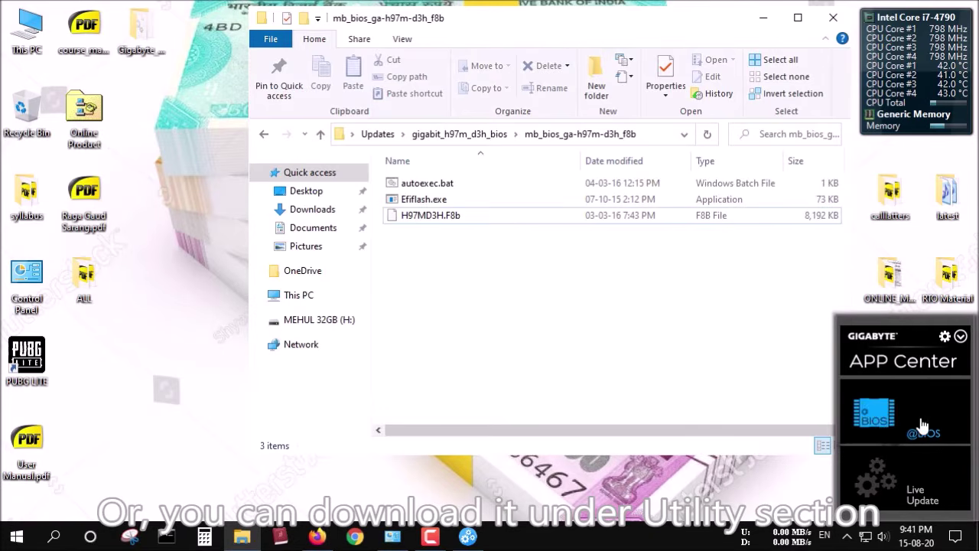
click(878, 414)
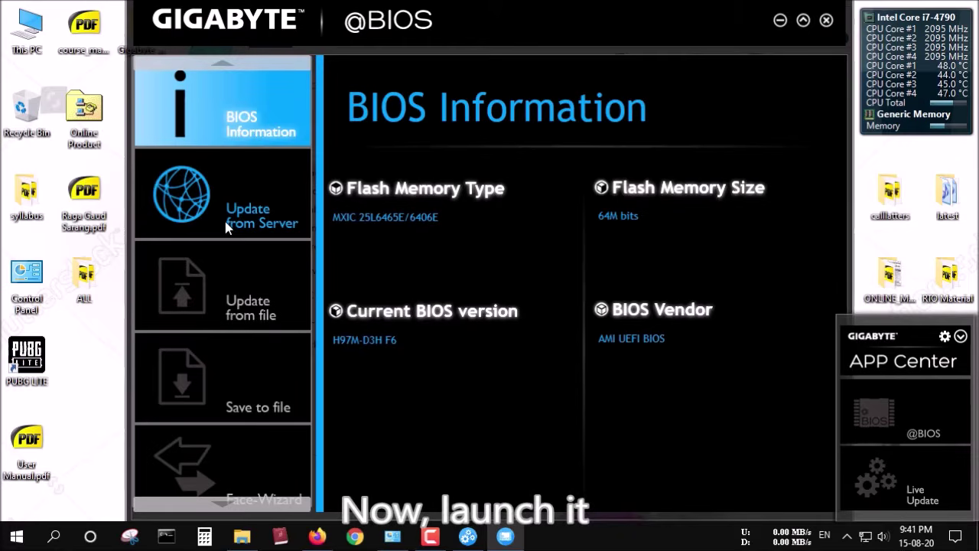
click(260, 297)
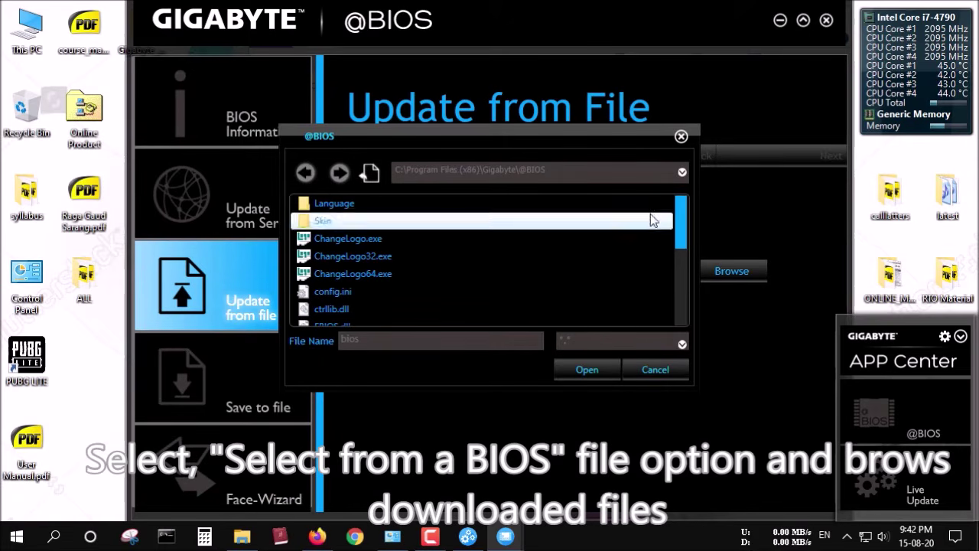
click(680, 135)
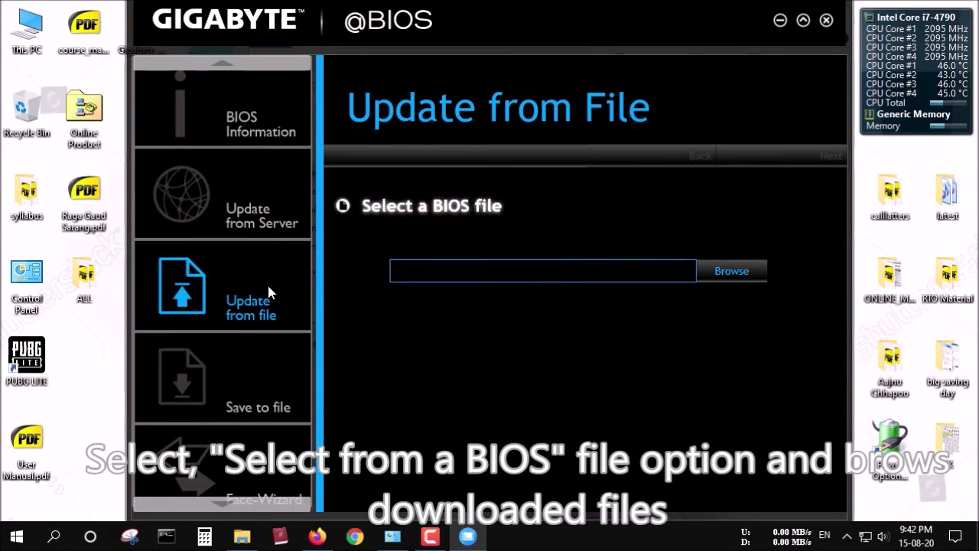
click(727, 277)
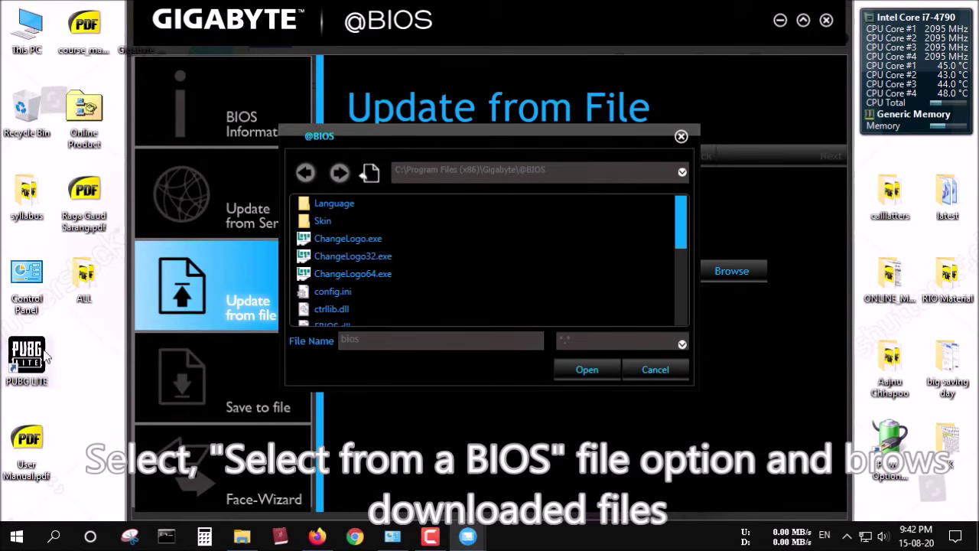
Step: Copy the Desktop location path from the properties of the ALL folder and close the properties
right_click(90, 273)
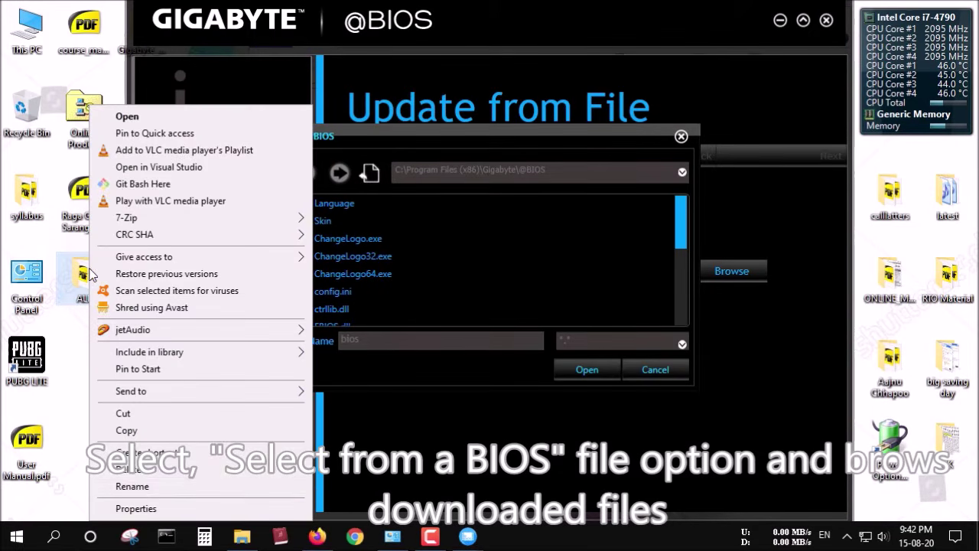
click(126, 508)
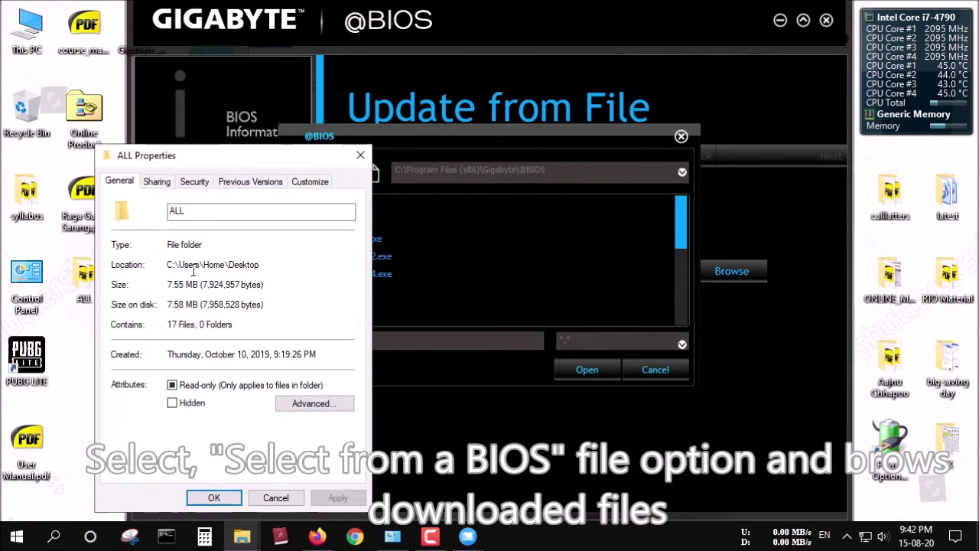
drag(173, 264, 284, 265)
key(ctrl+c)
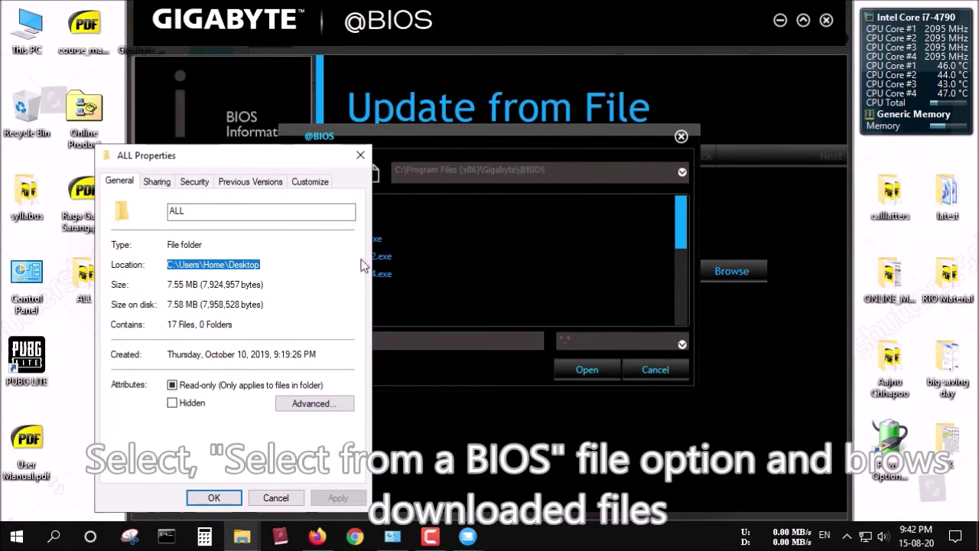
click(352, 158)
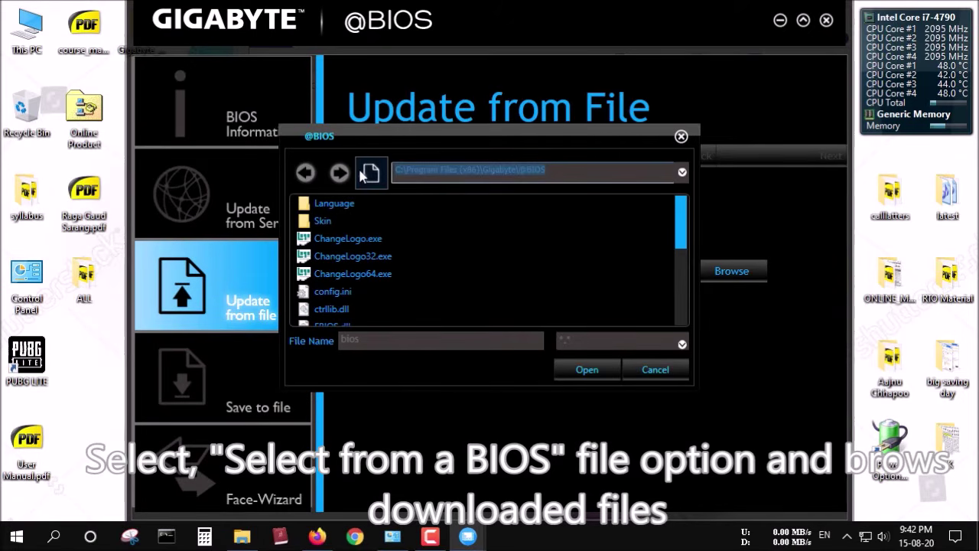
Step: Point the file browser to C:\Users\Home\Desktop and open Updates\gigabit_h97m_d3h_bios
key(ctrl+v)
key(Return)
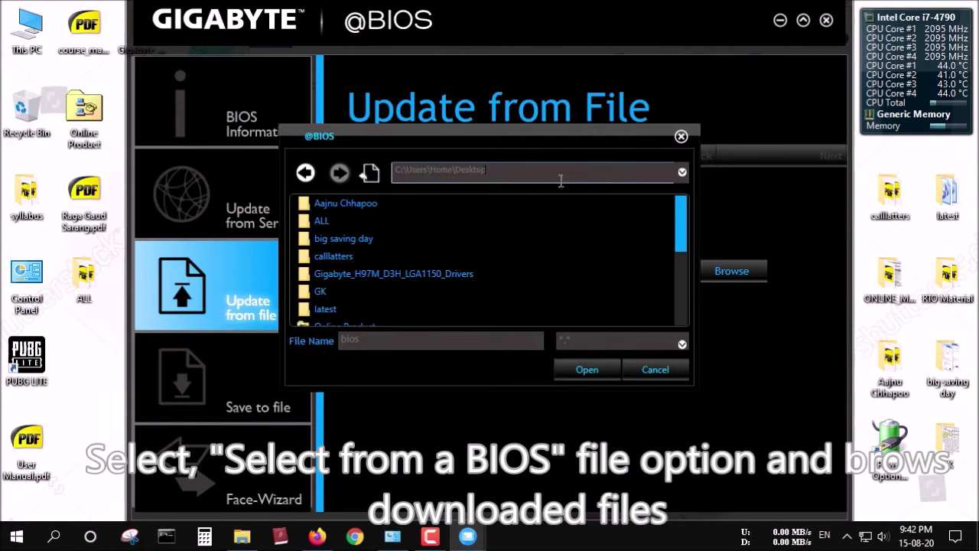
scroll(509, 273, down, 1)
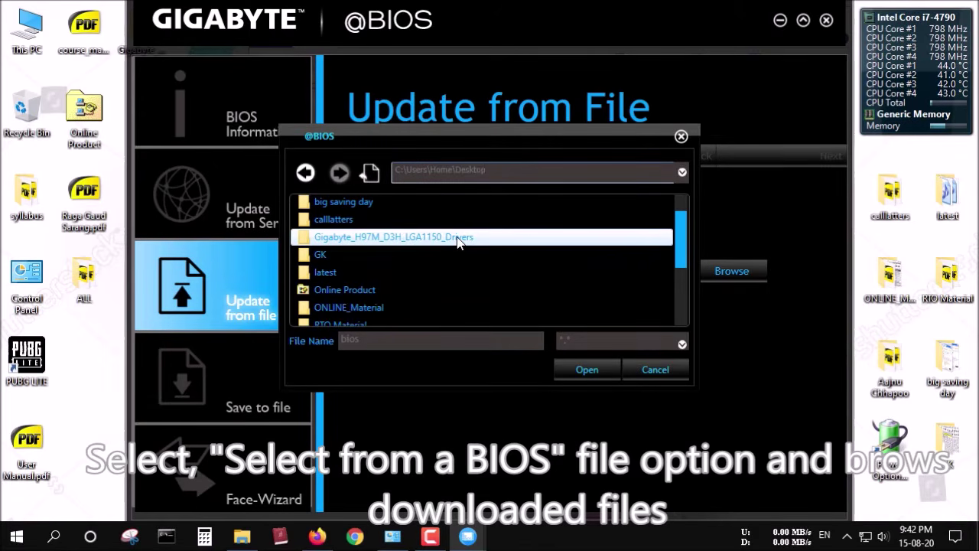
scroll(433, 260, down, 2)
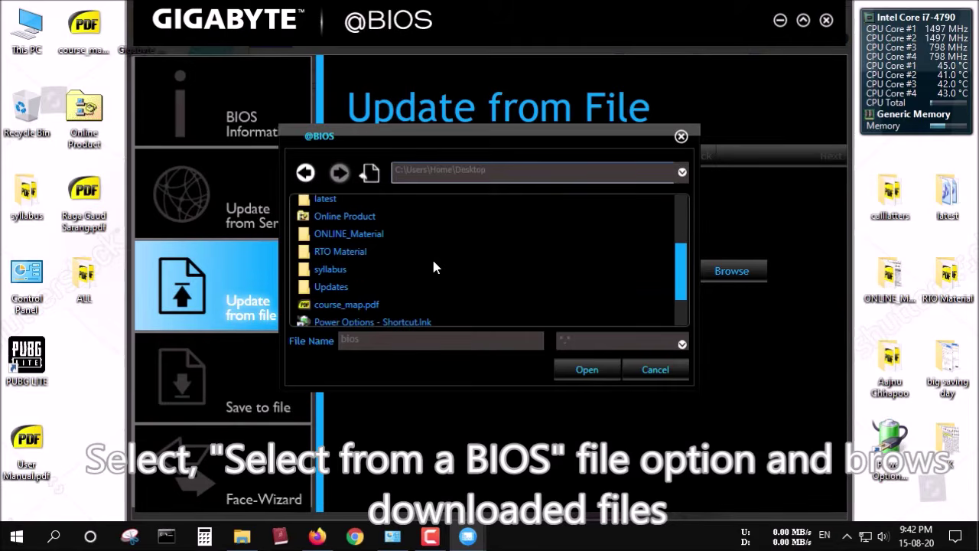
double_click(397, 291)
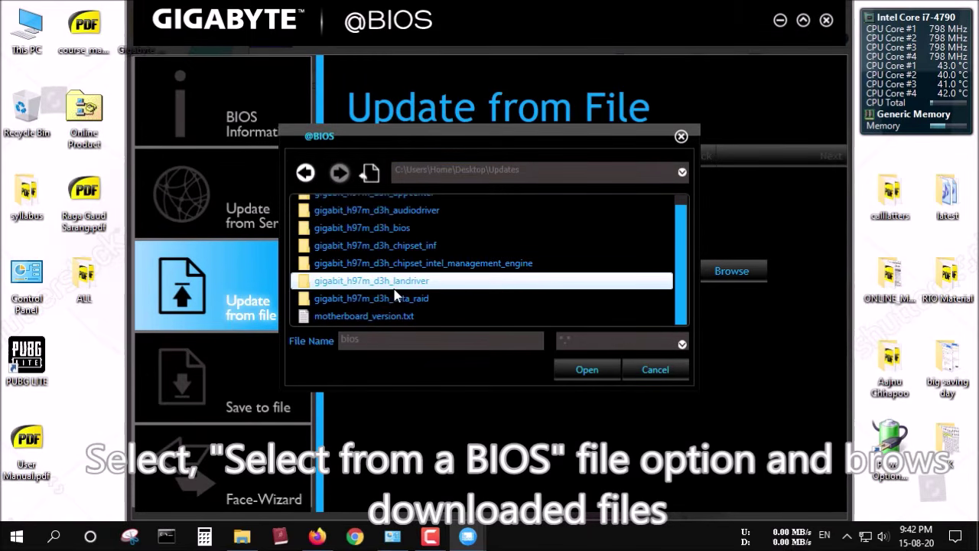
double_click(433, 231)
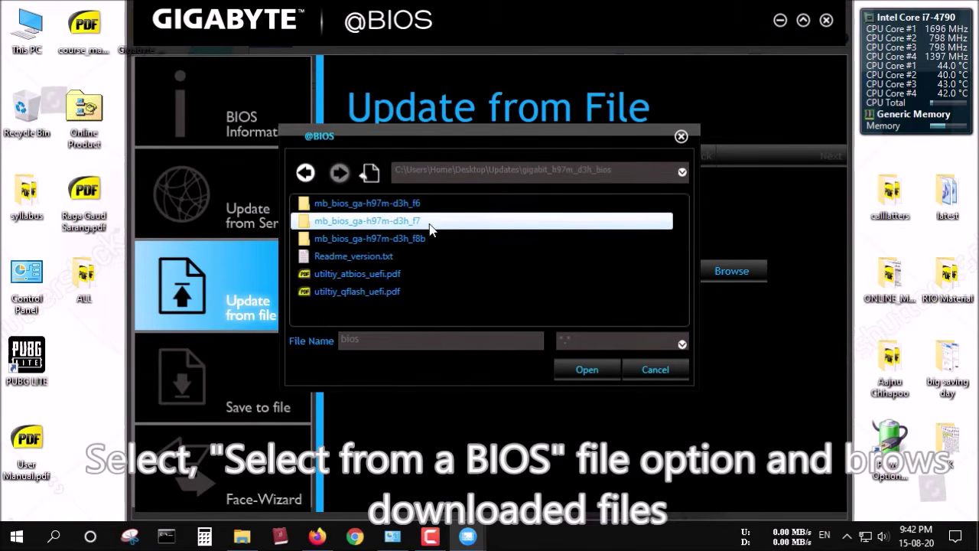
Step: Load H97MD3H.F8b from the mb_bios_ga-h97m-d3h_f8b folder as the BIOS file and check its full path
double_click(430, 223)
click(429, 240)
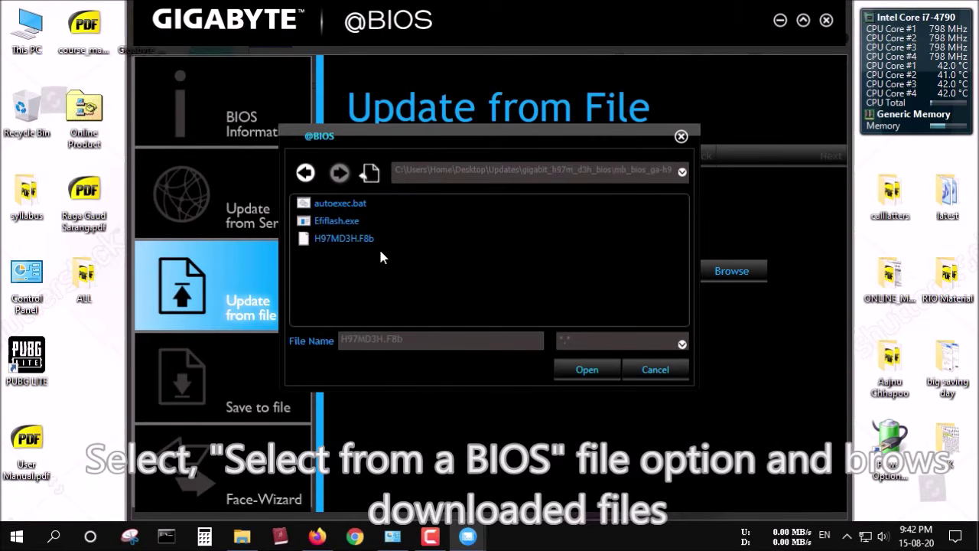
click(577, 372)
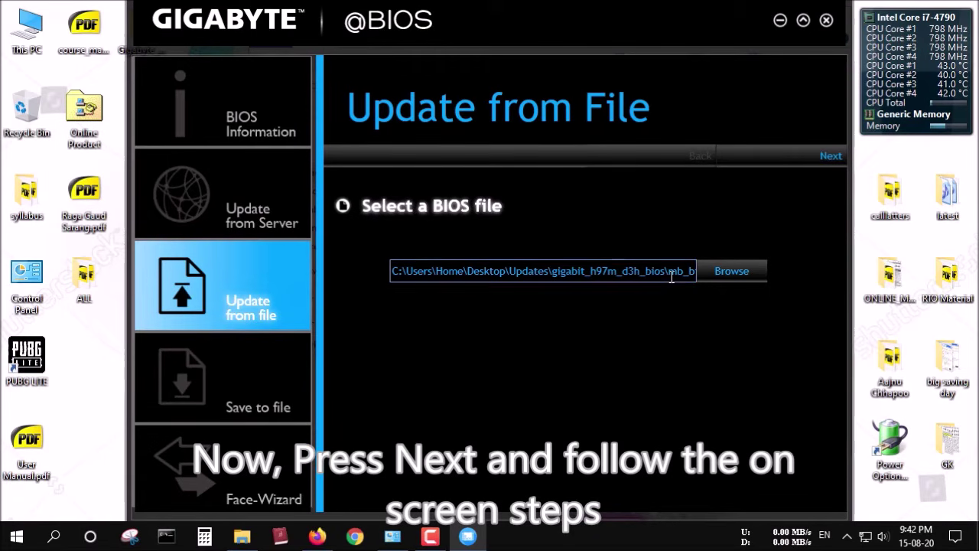
drag(653, 271, 797, 276)
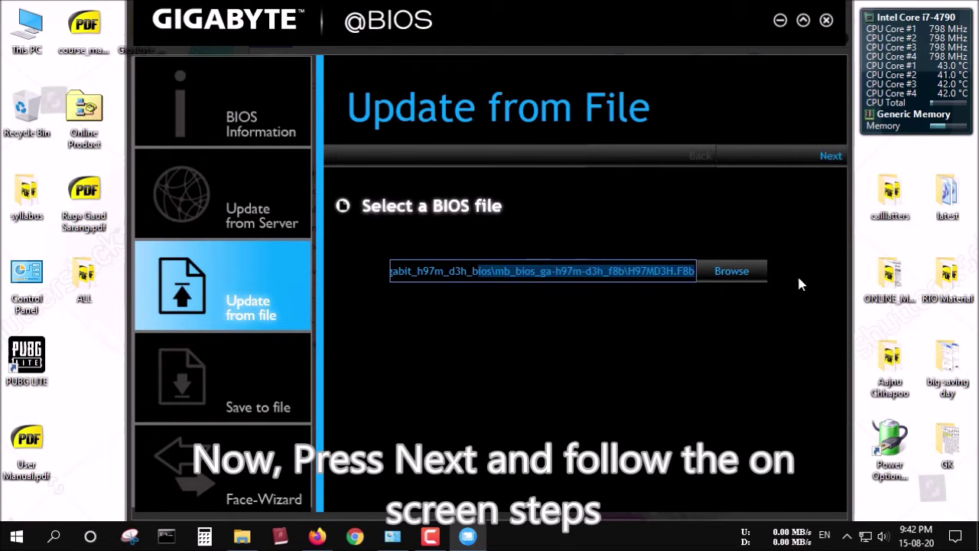
click(671, 275)
Step: Continue without Face-Wizard, confirm the BIOS update and decline saving the current BIOS file
click(820, 158)
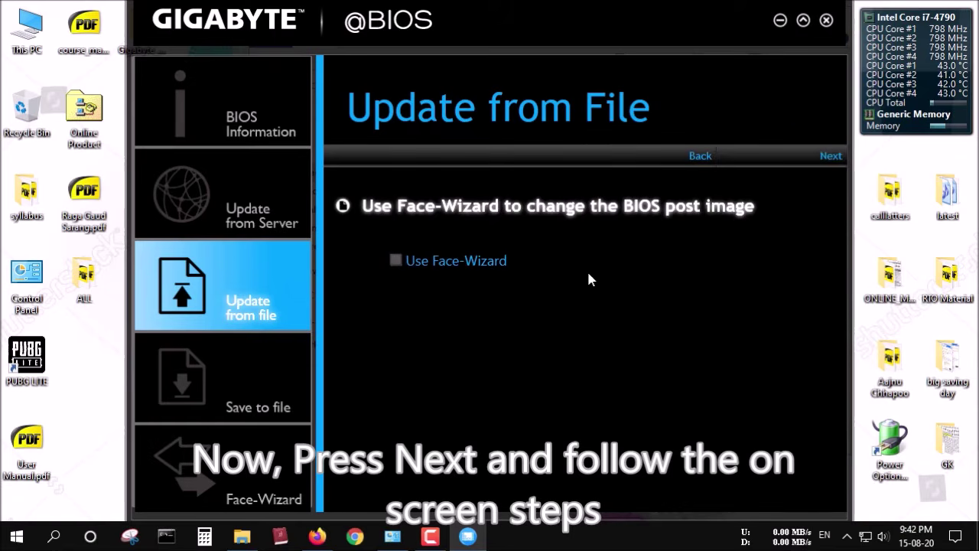
click(820, 156)
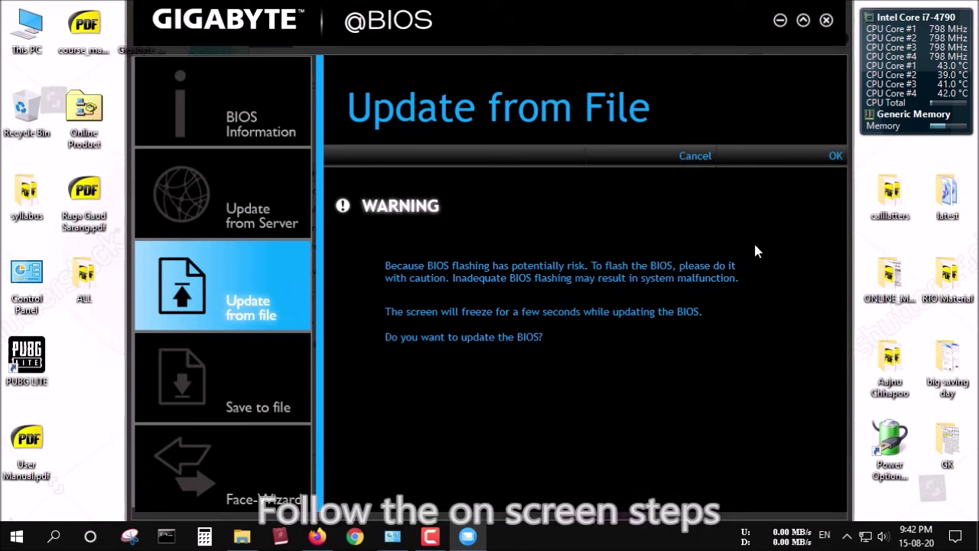
click(827, 161)
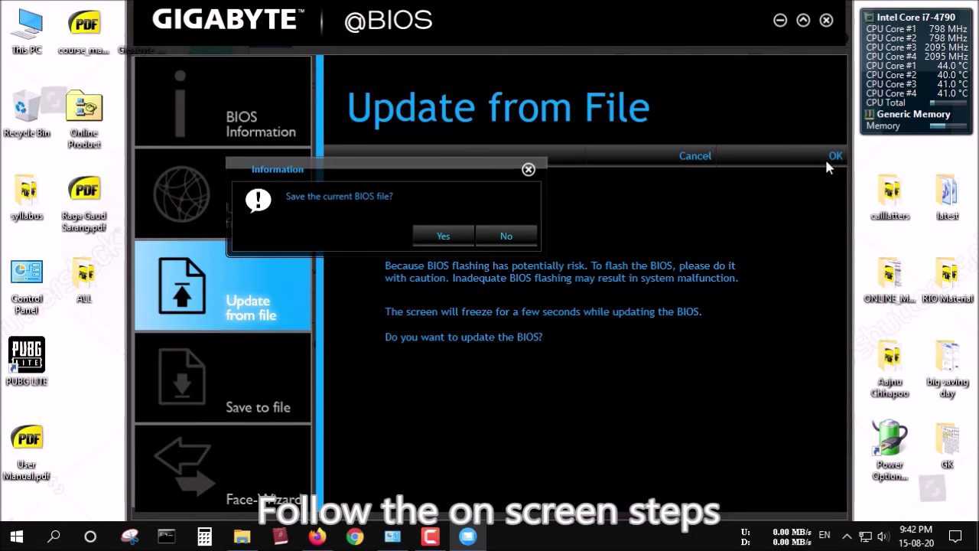
click(511, 235)
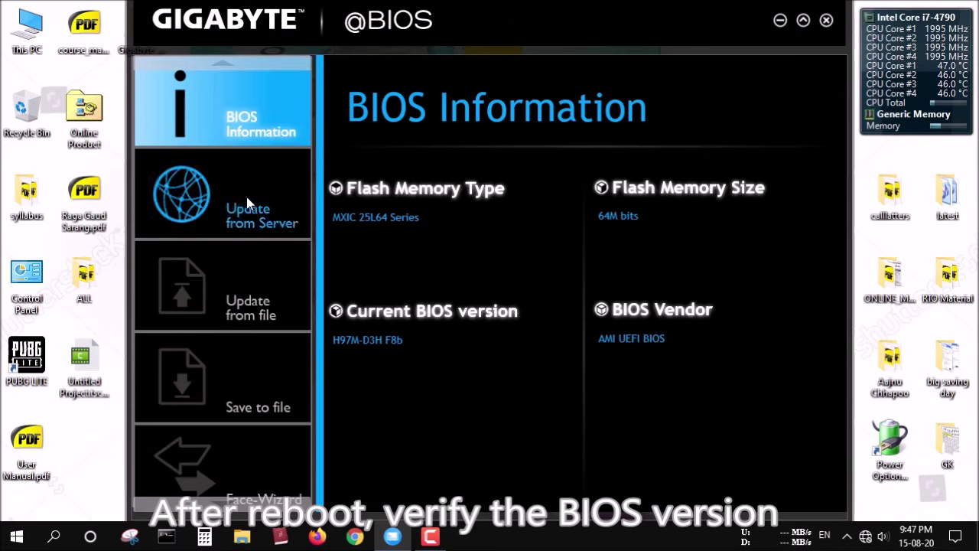
click(240, 108)
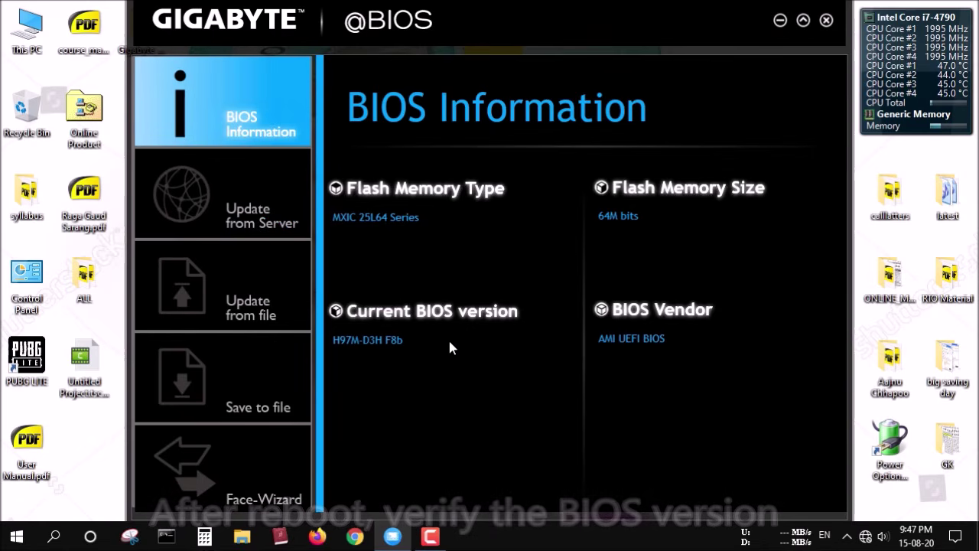